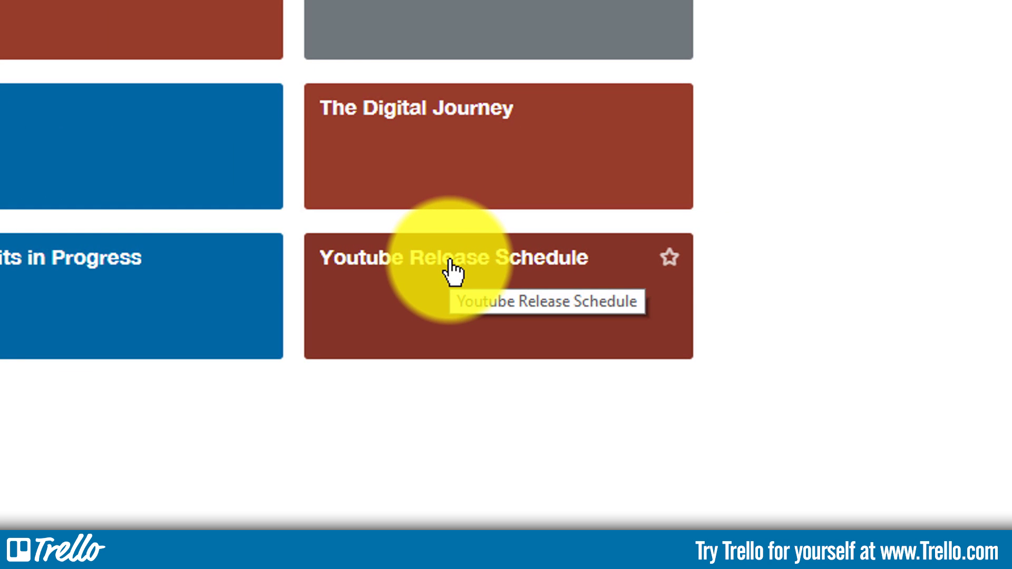
# - Open the Youtube Release Schedule board from the Boards page
pyautogui.click(453, 272)
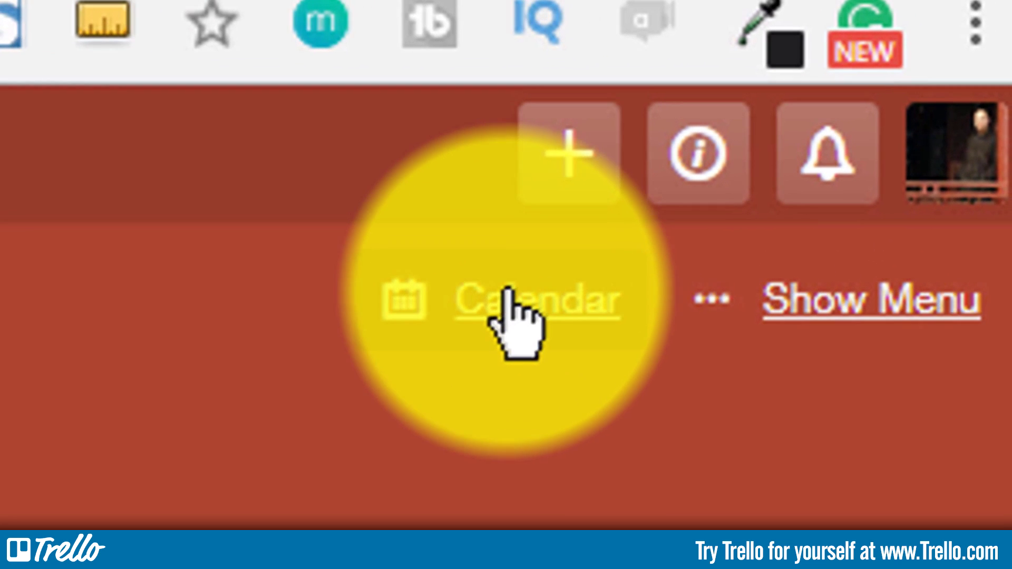
# - Switch the board to Calendar view and open the Sep 13 Marcus Collaboration card
pyautogui.click(955, 53)
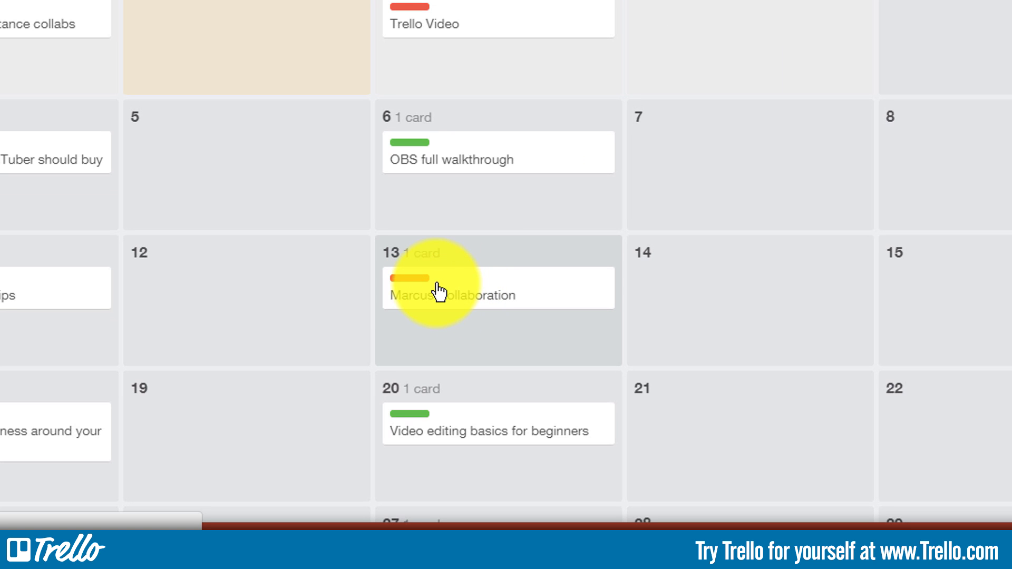
pyautogui.click(440, 290)
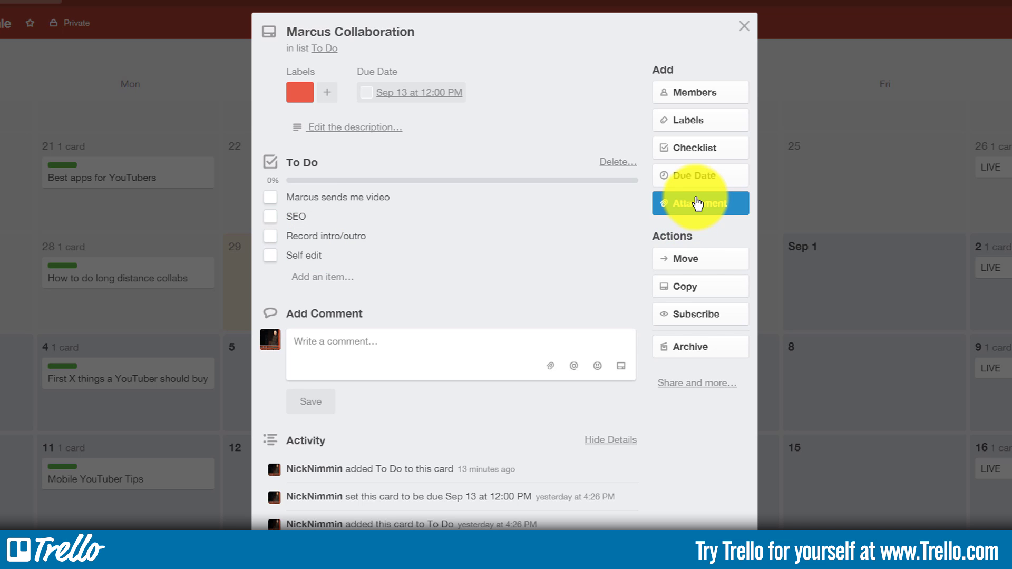
# - Show the card's attachment sources: Computer, Google Drive, Dropbox and a link field
pyautogui.click(696, 205)
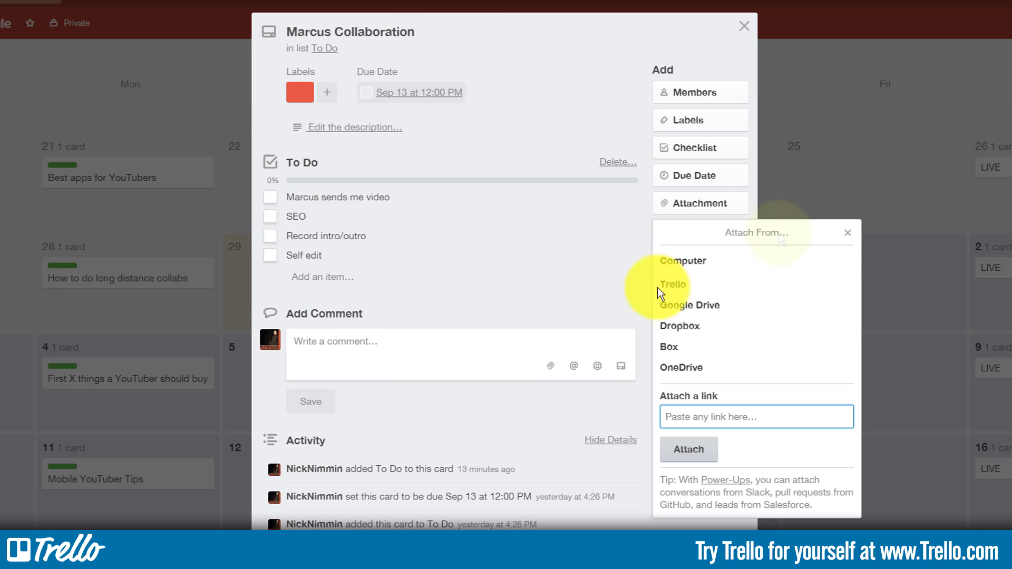
# - Close the attachment popup and review the label colours, keeping the red label unchanged
pyautogui.click(845, 234)
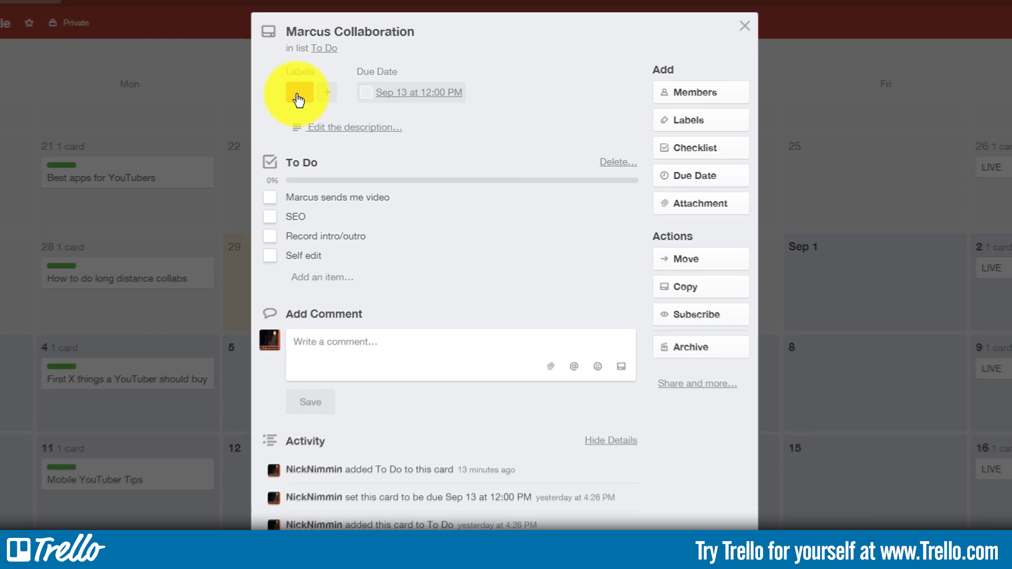
pyautogui.click(298, 101)
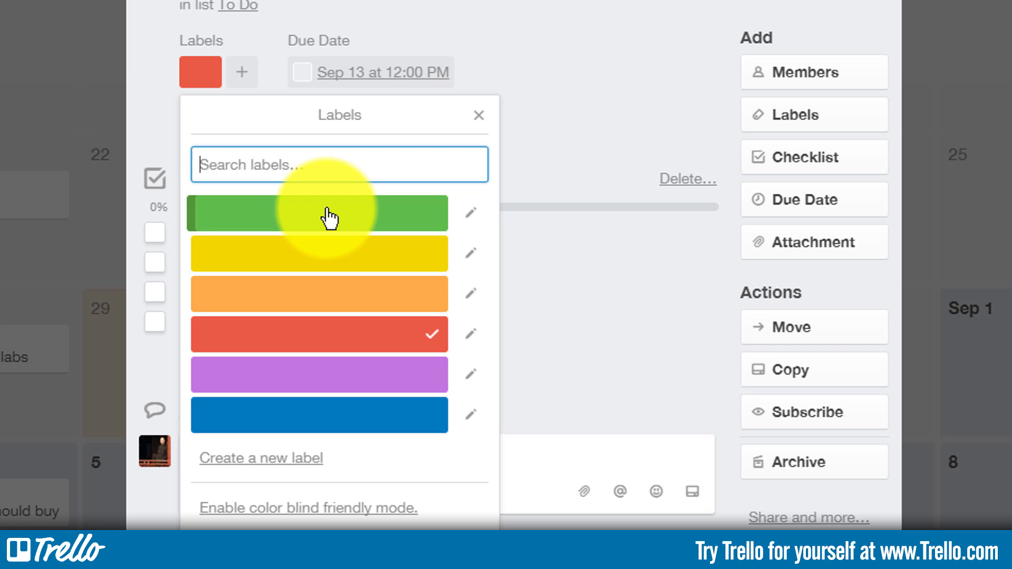
pyautogui.click(584, 129)
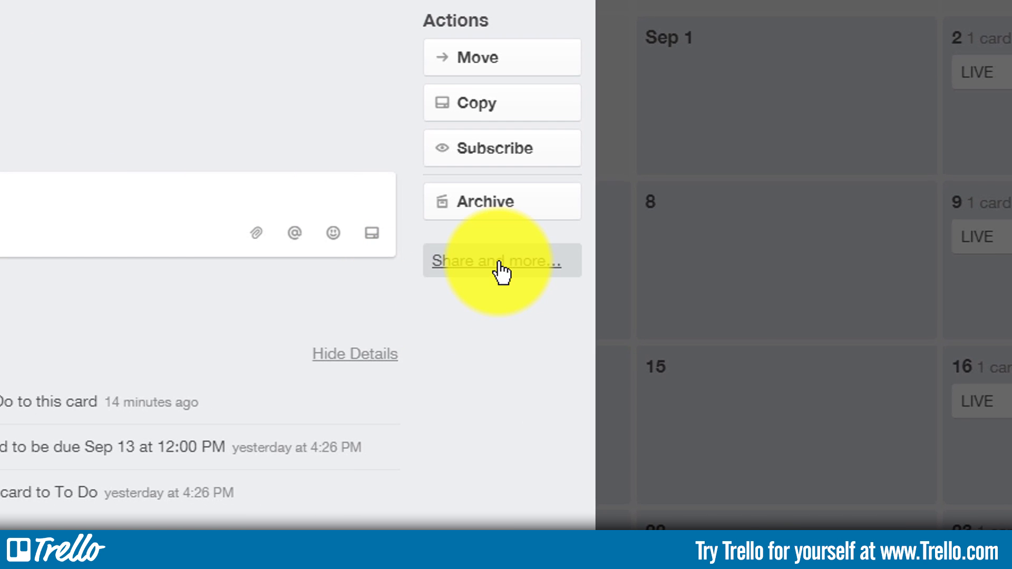
# - Check the card's Share and more options before returning to the September 2017 calendar
pyautogui.click(500, 272)
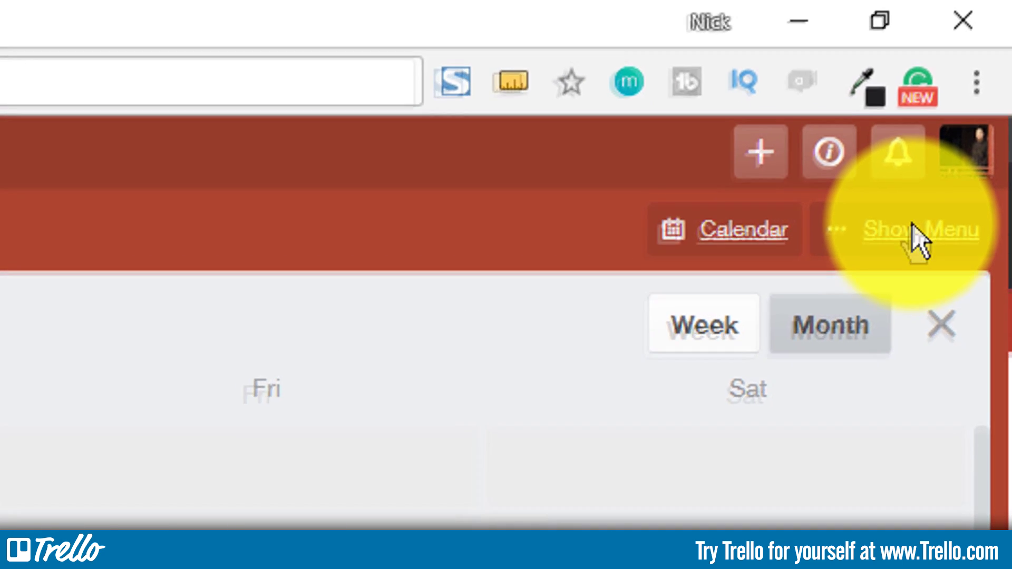
# - Filter the calendar cards by green and red labels
pyautogui.click(913, 245)
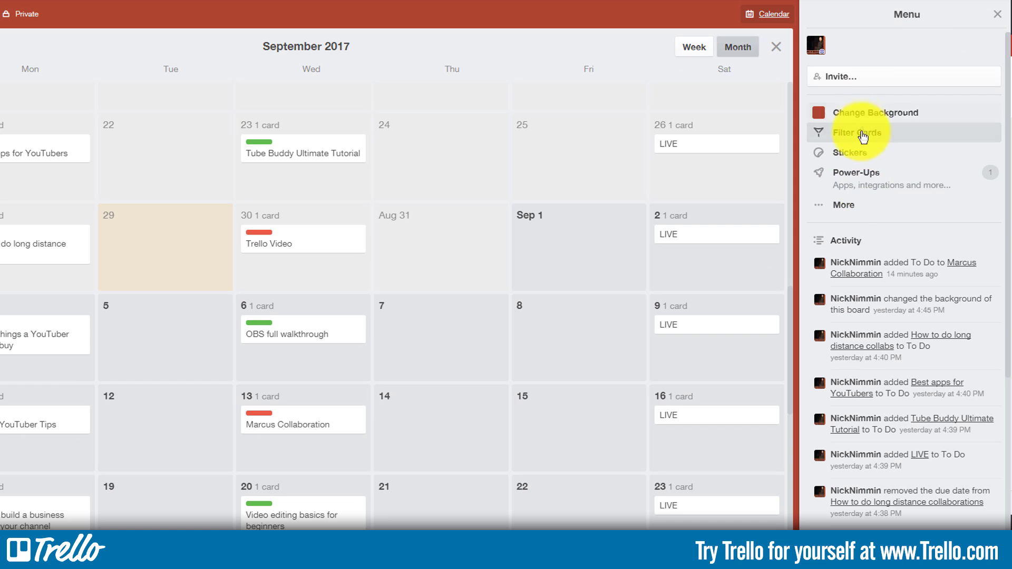
pyautogui.click(863, 138)
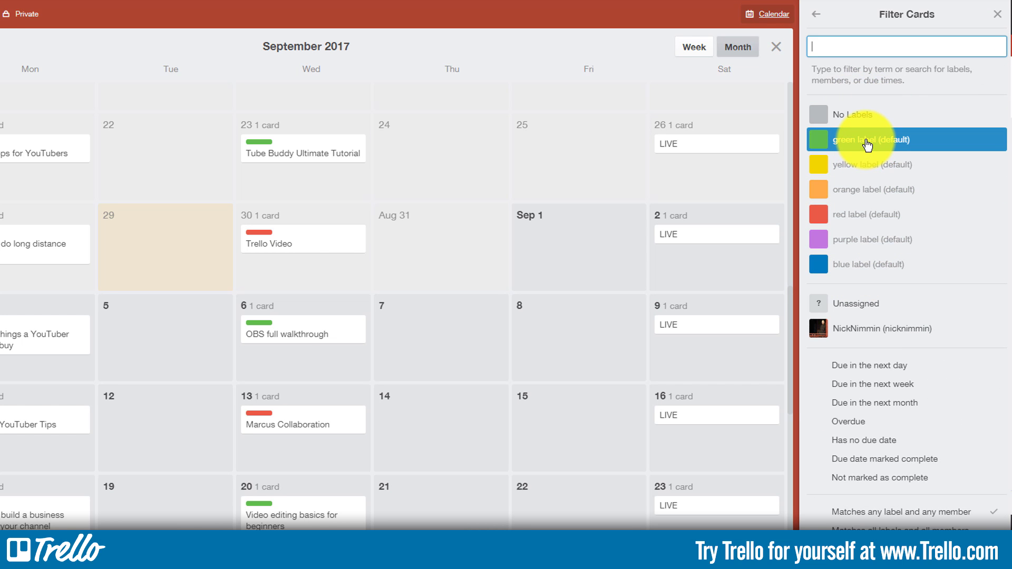
pyautogui.click(867, 145)
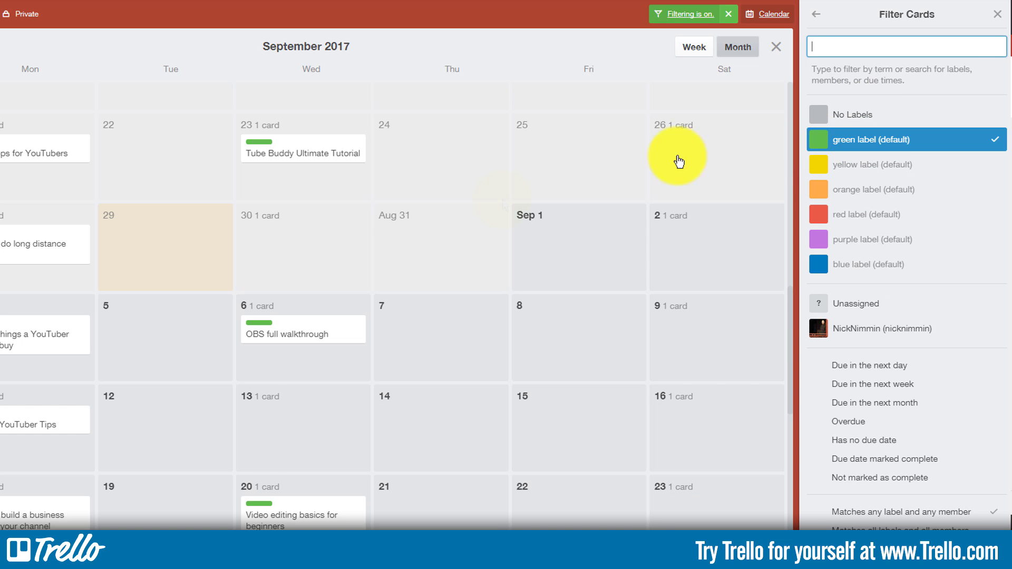
pyautogui.click(842, 214)
pyautogui.click(862, 140)
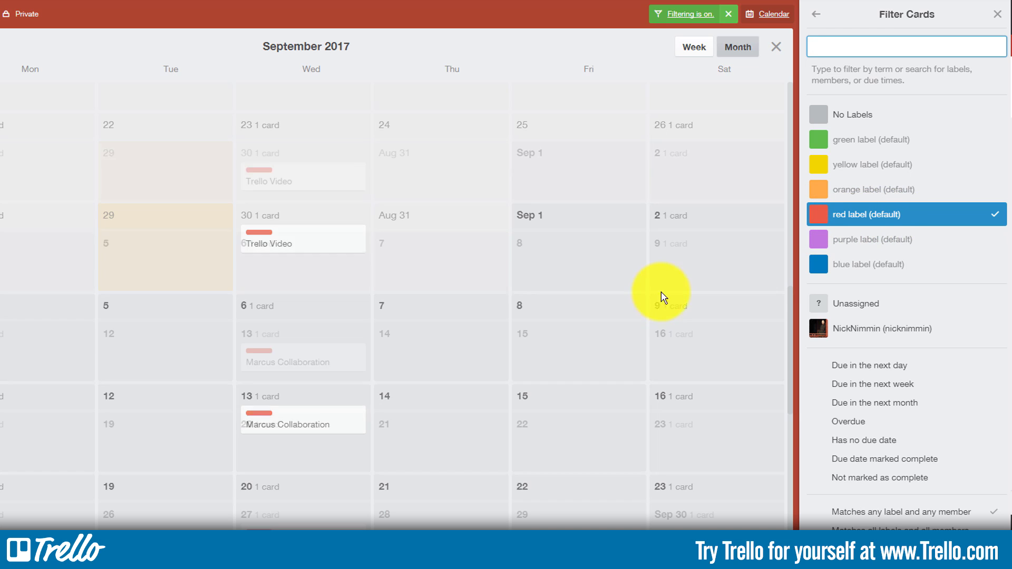
pyautogui.scroll(-1, 662, 295)
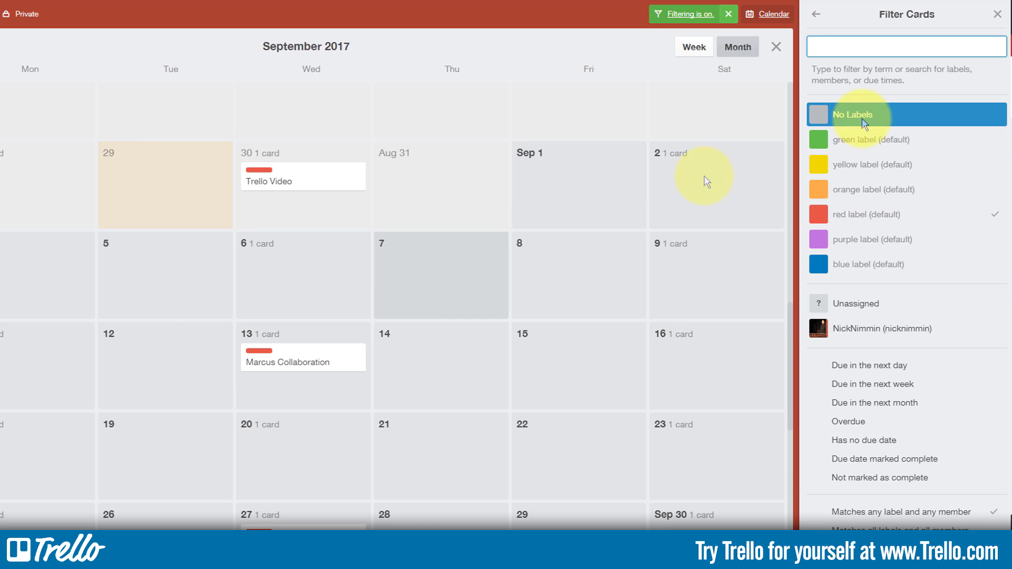
pyautogui.click(845, 145)
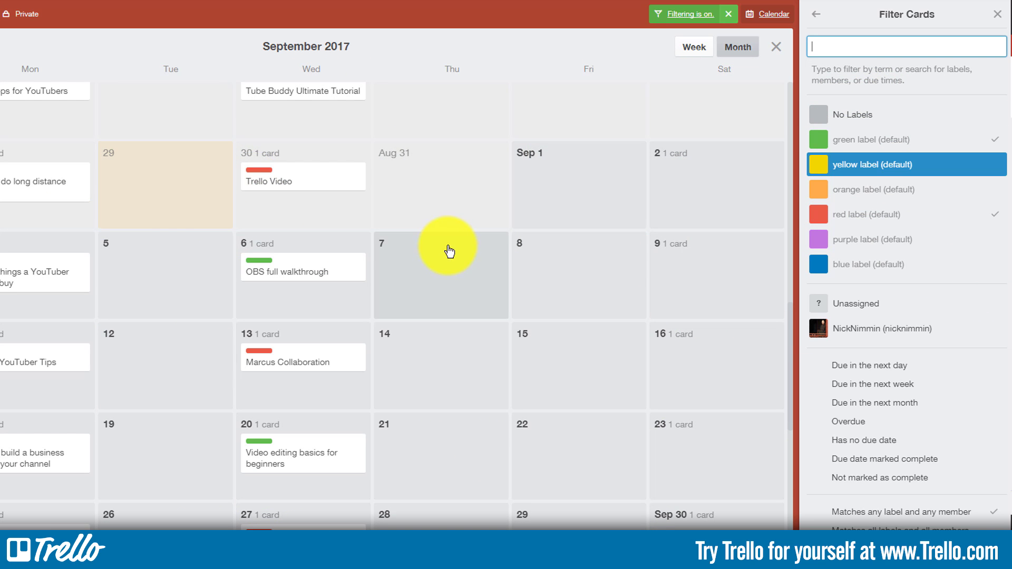
pyautogui.scroll(1, 448, 248)
# - Clear the label filter so all cards show, then view the board's Power-Ups list
pyautogui.click(870, 214)
pyautogui.click(869, 140)
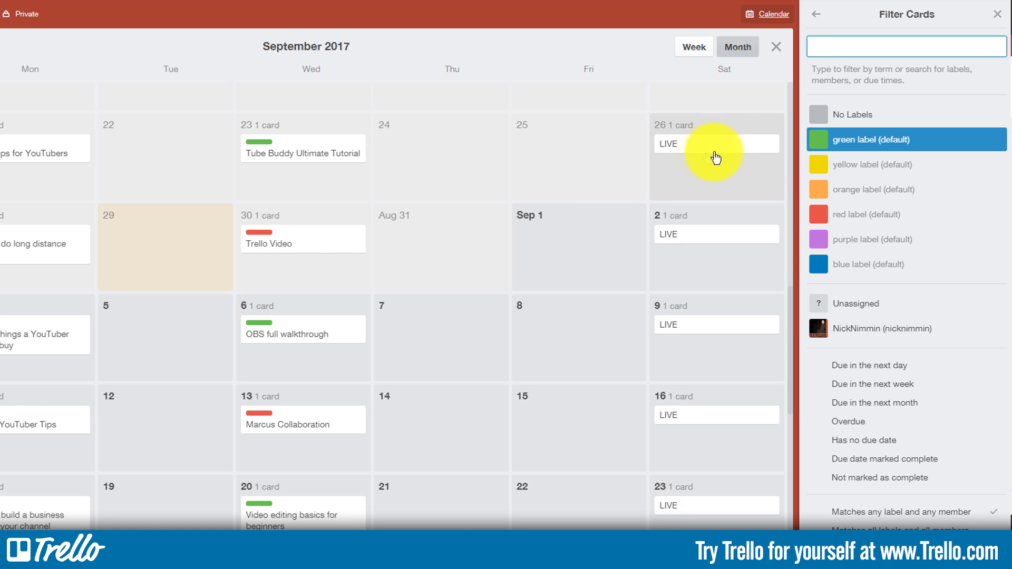
pyautogui.click(815, 13)
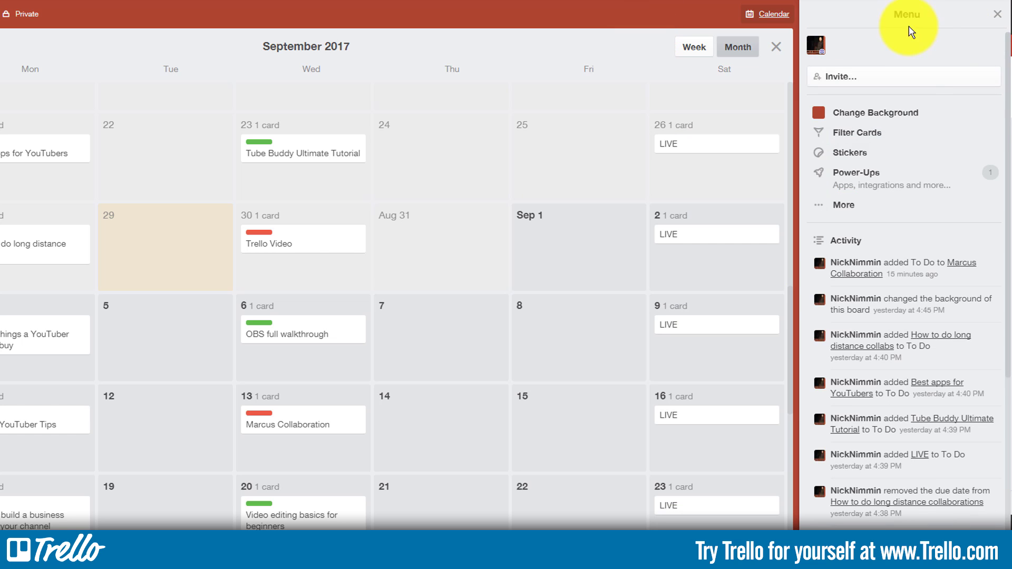
pyautogui.click(846, 172)
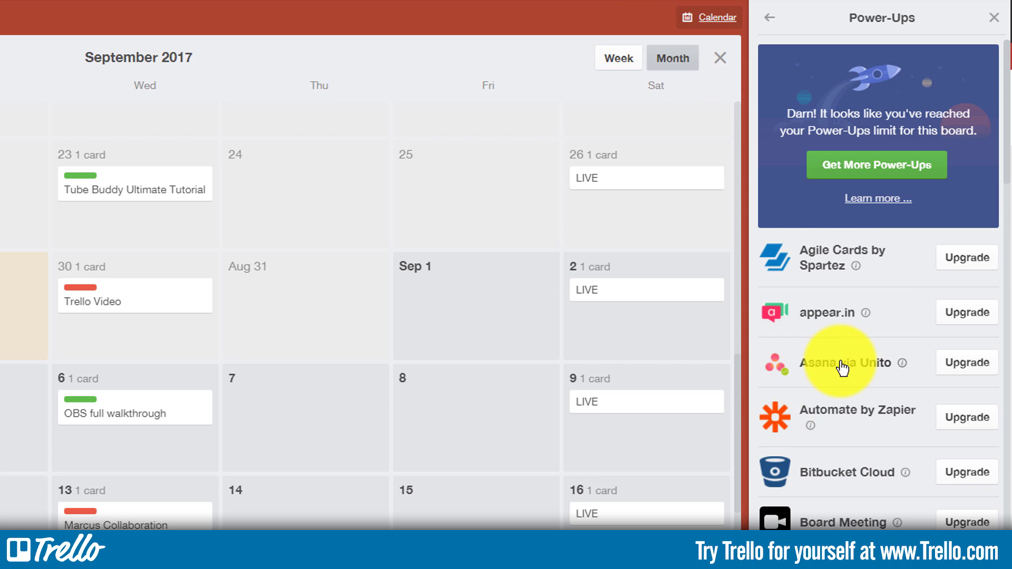
pyautogui.scroll(-1, 866, 369)
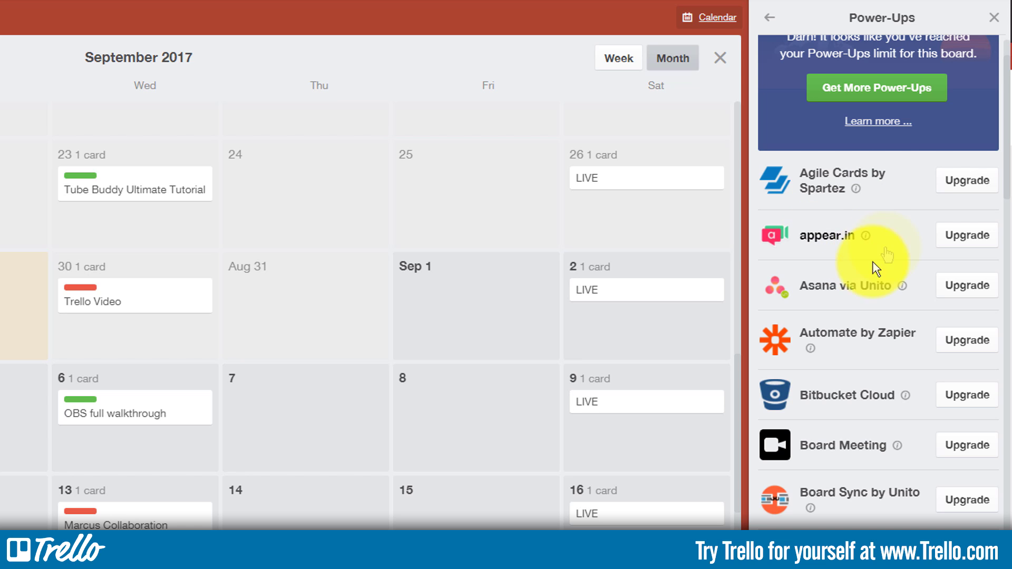
pyautogui.scroll(-5, 864, 400)
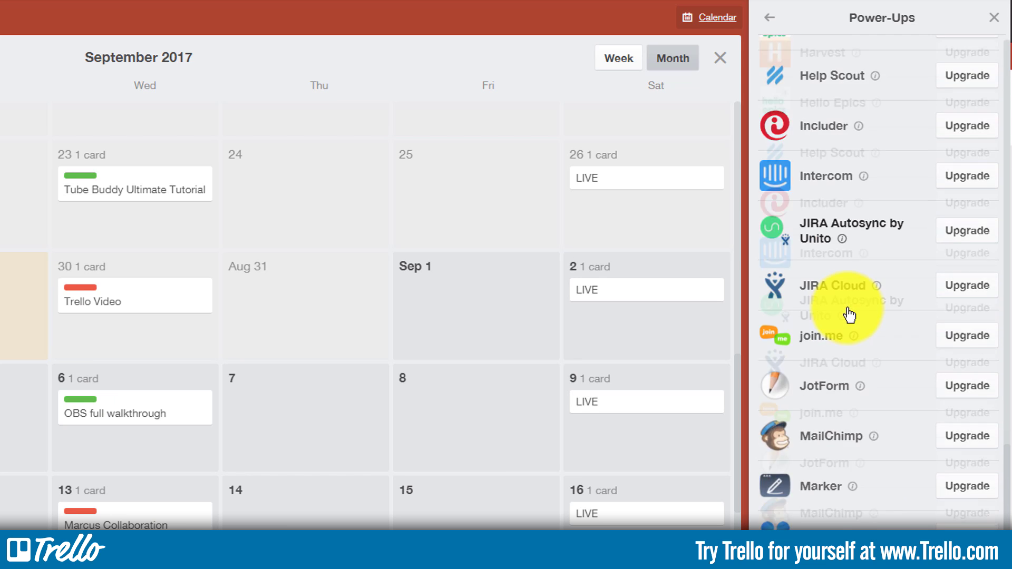
pyautogui.scroll(-4, 847, 311)
pyautogui.scroll(-1, 860, 402)
pyautogui.scroll(-2, 854, 479)
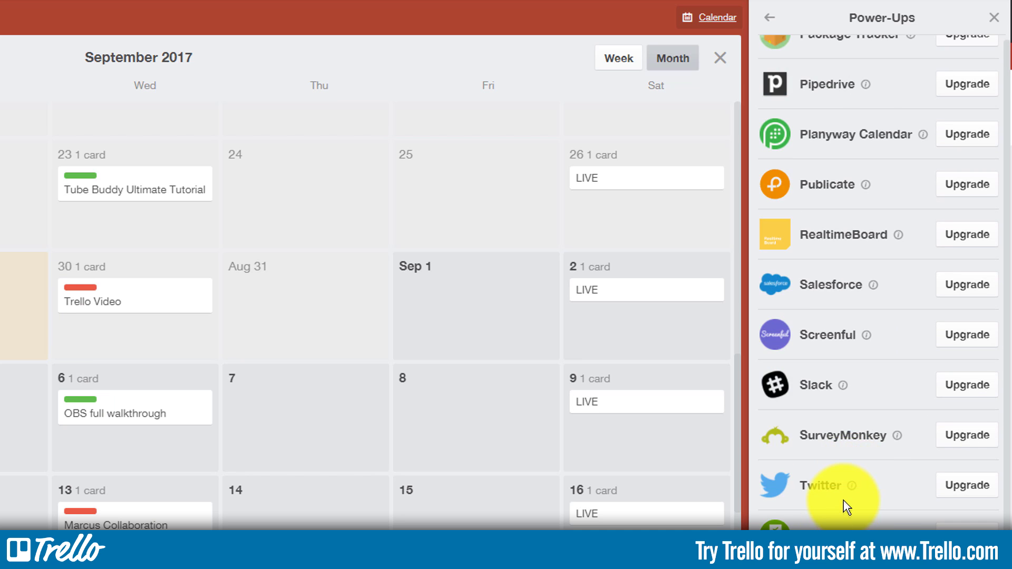
pyautogui.scroll(3, 843, 500)
pyautogui.scroll(5, 846, 440)
pyautogui.scroll(6, 854, 422)
pyautogui.scroll(6, 851, 411)
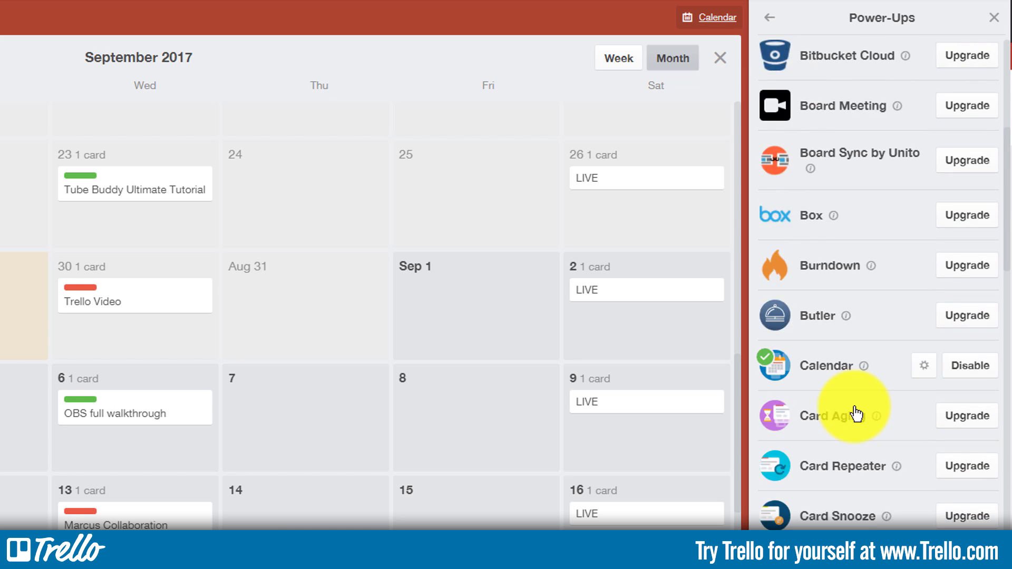
pyautogui.scroll(5, 854, 407)
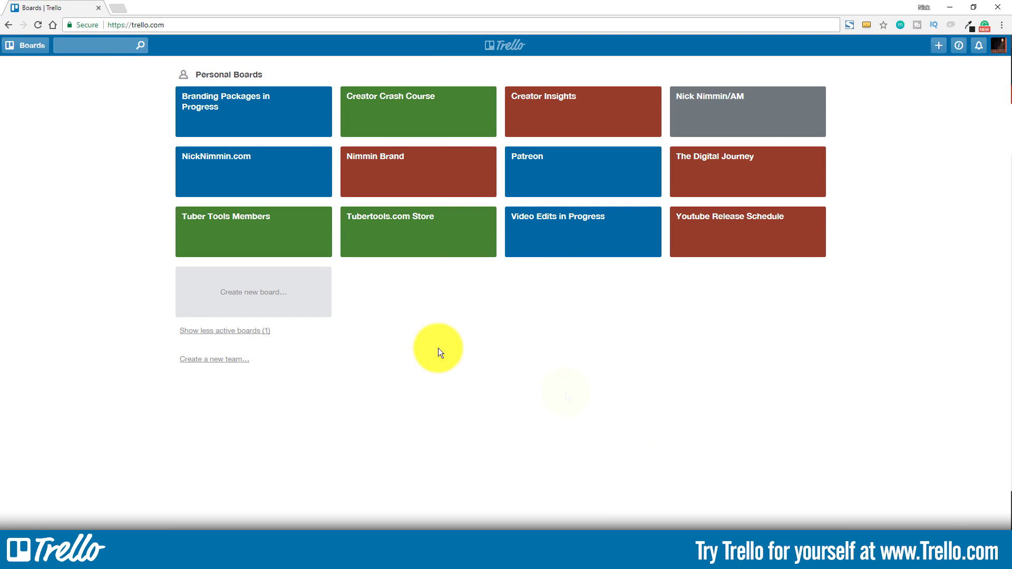
# - Open the Patreon board and move the channel set video card through Doing into Done
pyautogui.click(535, 167)
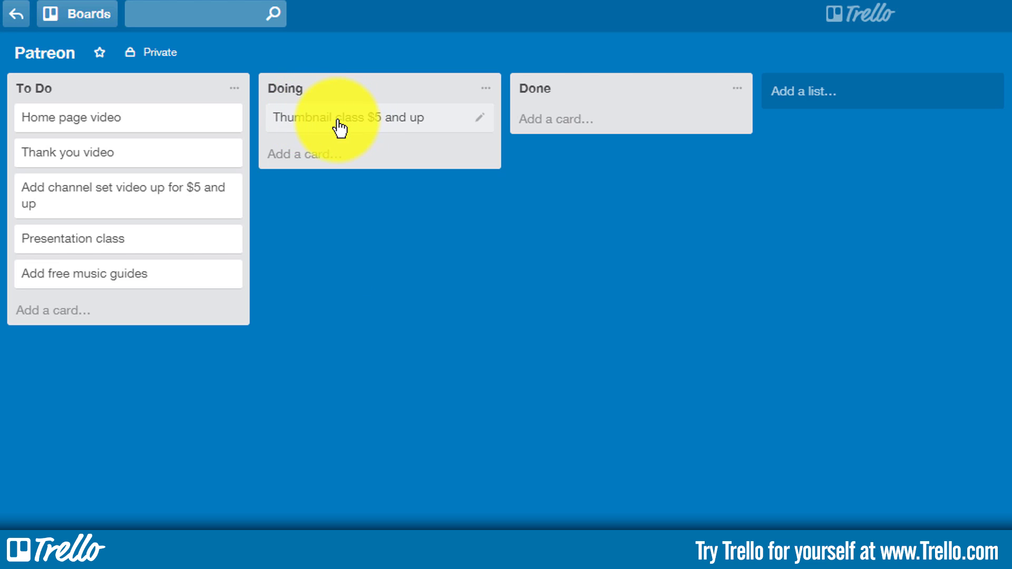
pyautogui.moveTo(123, 194)
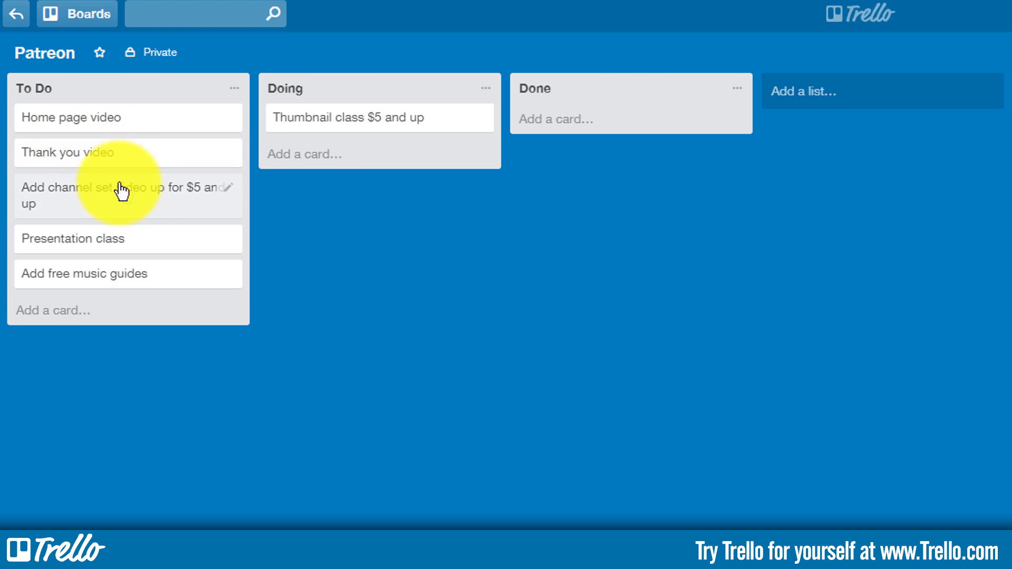
pyautogui.moveTo(79, 211)
pyautogui.mouseDown()
pyautogui.moveTo(313, 163)
pyautogui.moveTo(347, 171)
pyautogui.mouseUp()
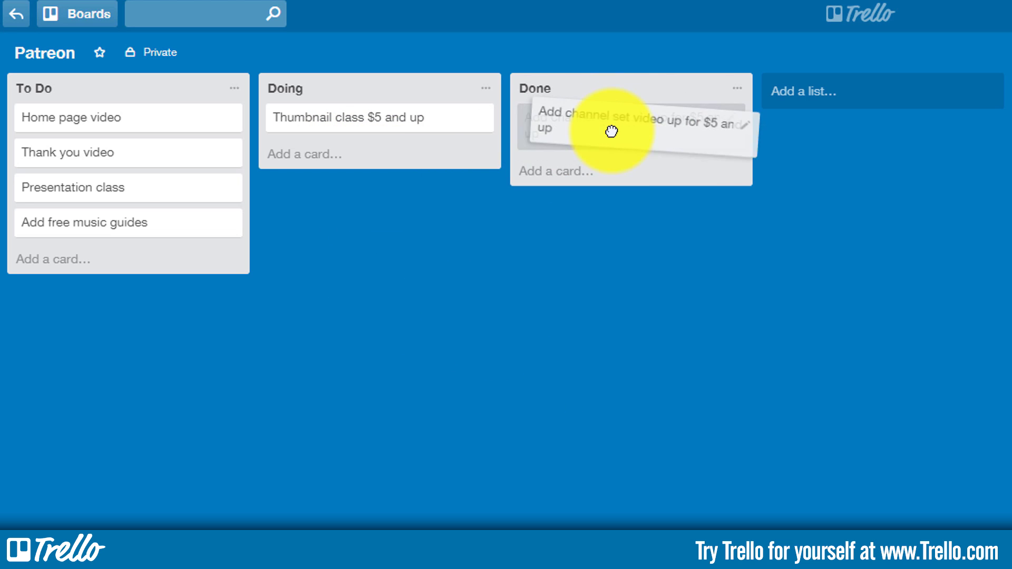
pyautogui.moveTo(349, 173); pyautogui.dragTo(613, 130)
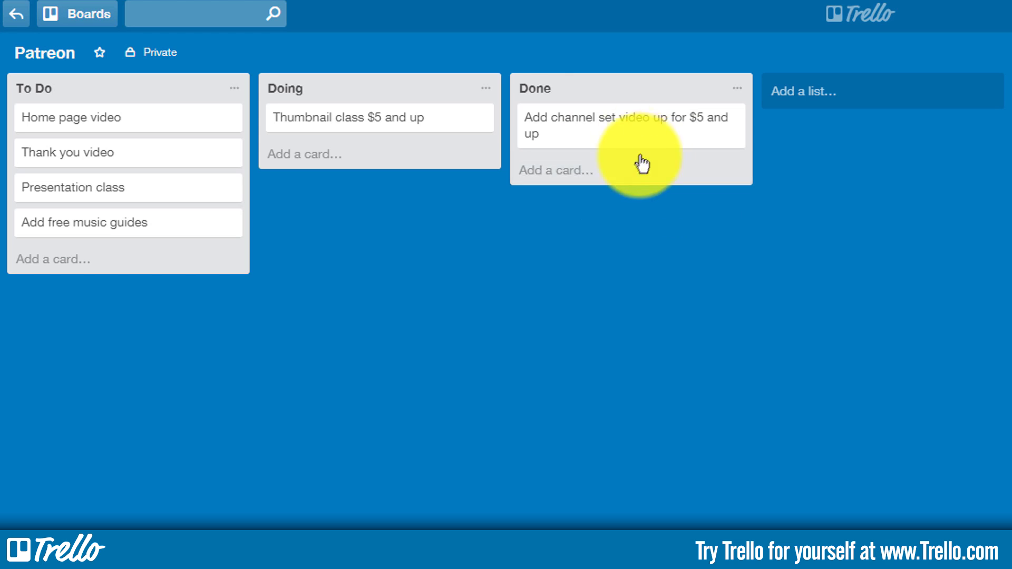
pyautogui.moveTo(633, 124)
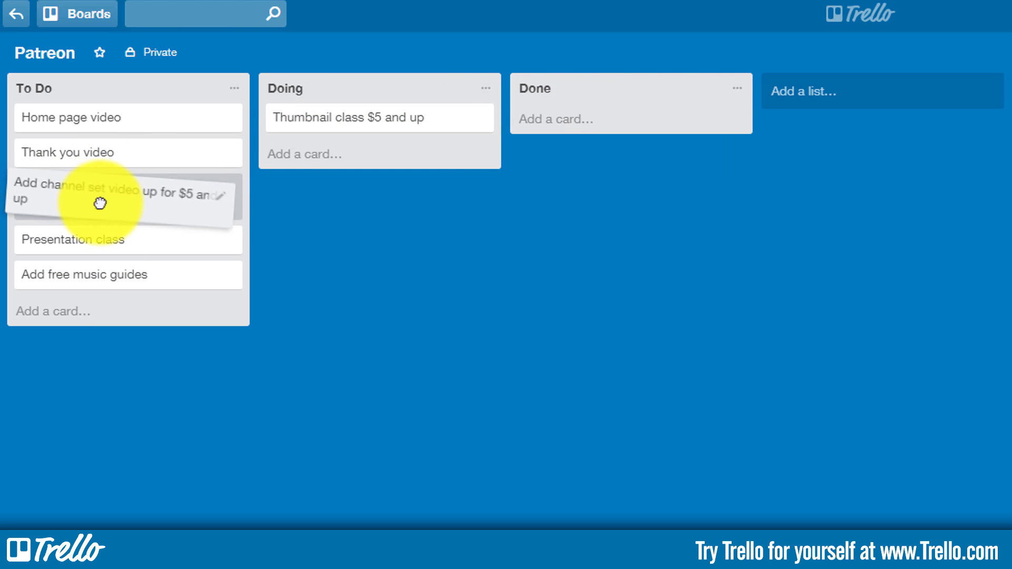
# - Return the channel set video card to To Do and place Presentation class above it
pyautogui.moveTo(613, 138); pyautogui.dragTo(101, 201)
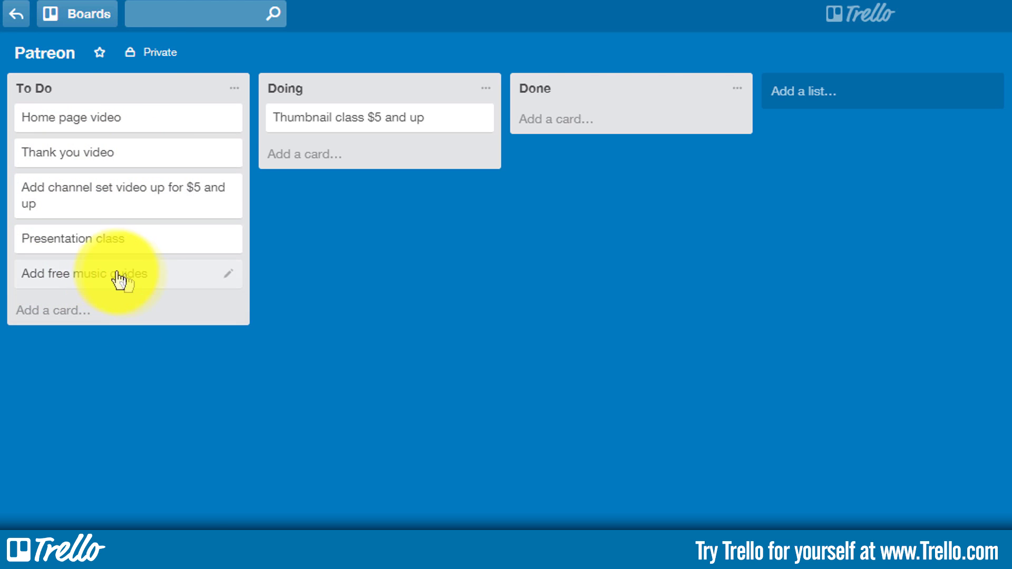
pyautogui.moveTo(126, 239)
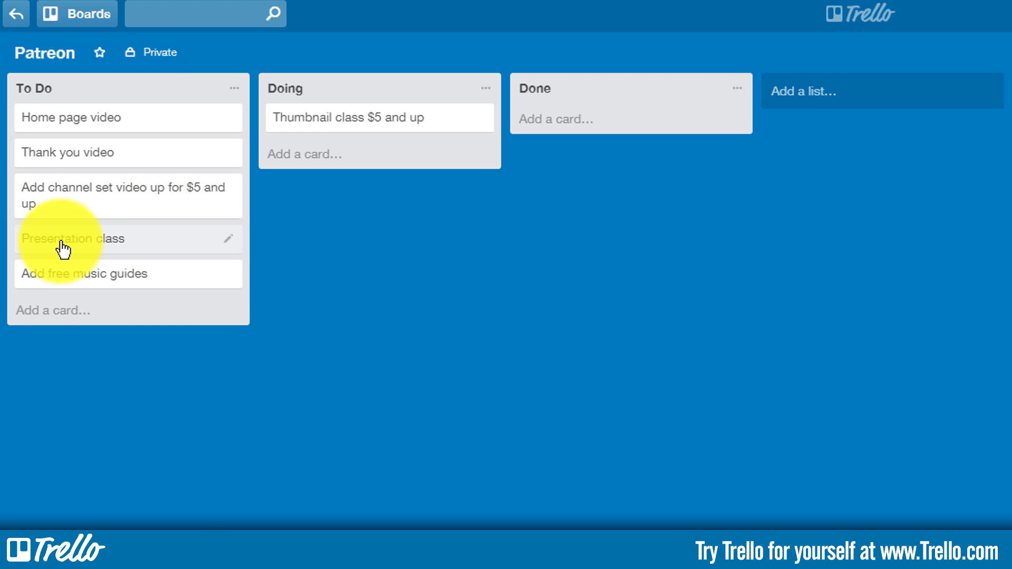
pyautogui.moveTo(63, 249); pyautogui.dragTo(59, 181)
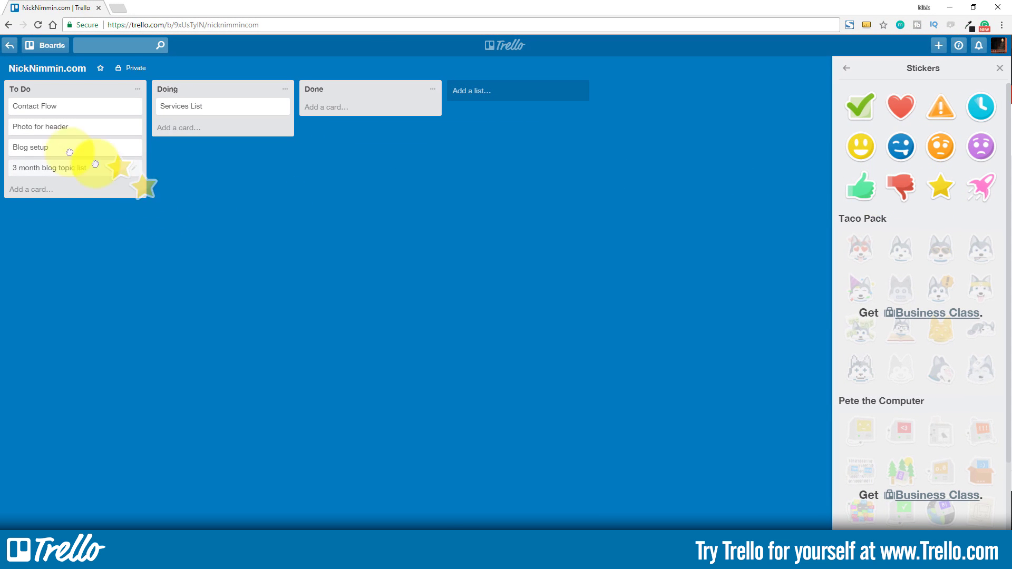
# - Put a star sticker on Contact Flow and a thumbs-down on Services List, then leave the board
pyautogui.moveTo(931, 197); pyautogui.dragTo(24, 111)
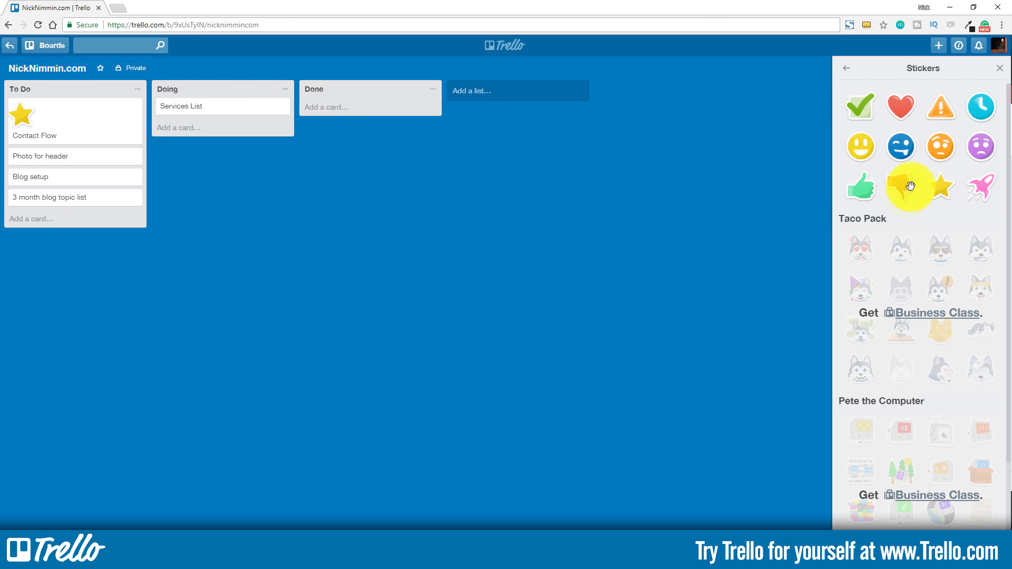
pyautogui.moveTo(910, 185); pyautogui.dragTo(178, 108)
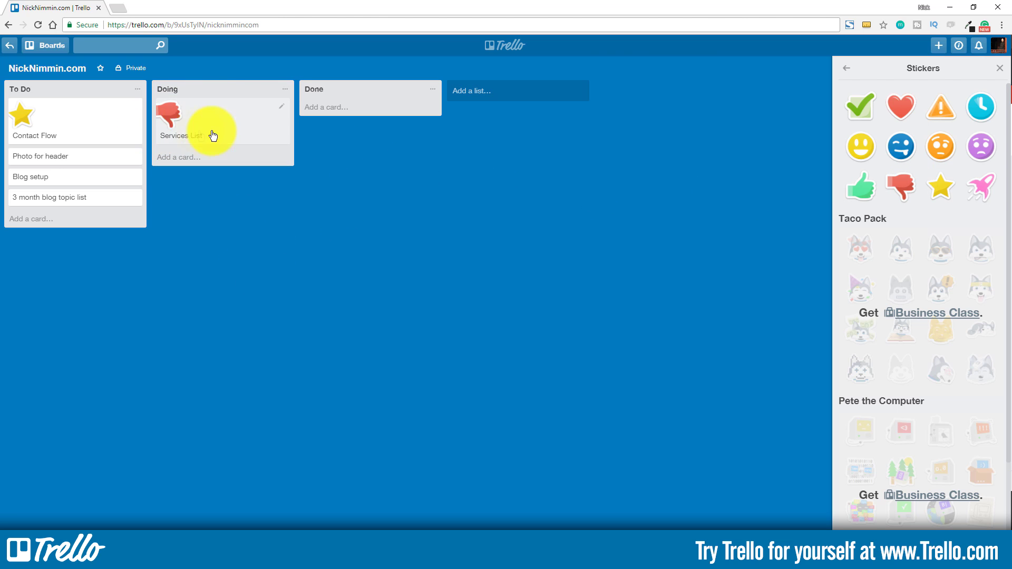
pyautogui.moveTo(175, 107); pyautogui.dragTo(158, 117)
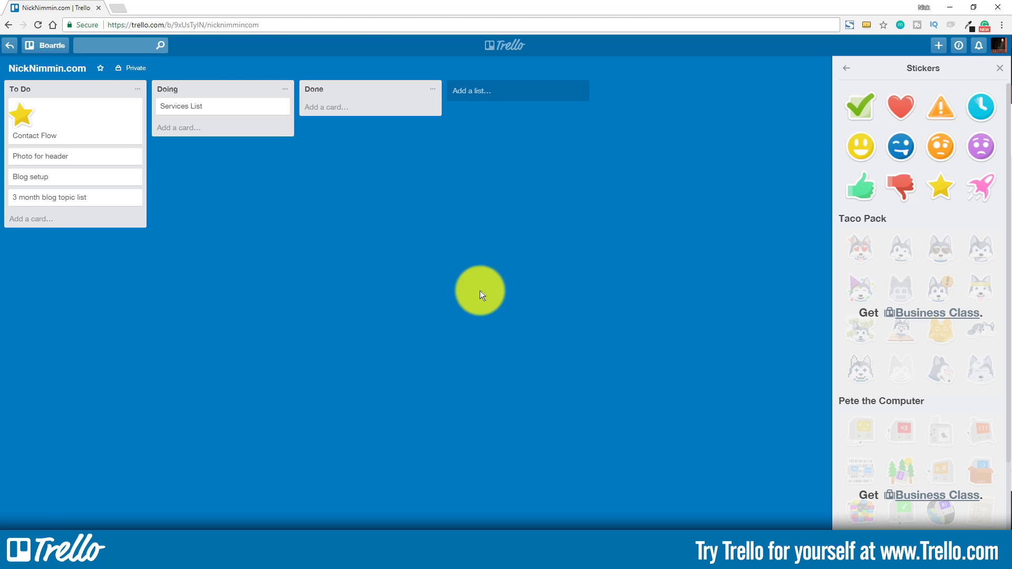
pyautogui.click(11, 47)
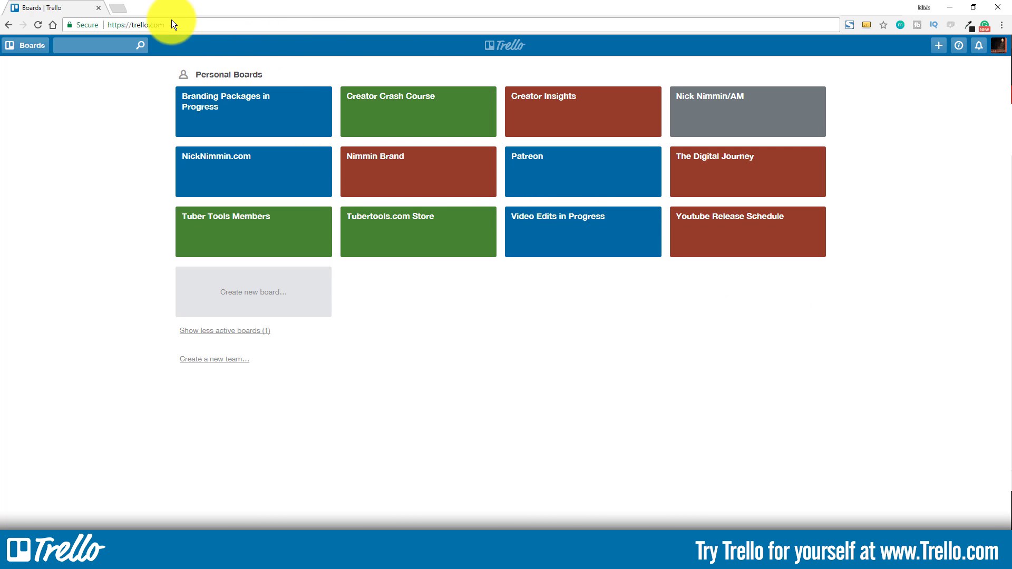
# - Select the trello.com web address in the browser's address bar
pyautogui.click(119, 25)
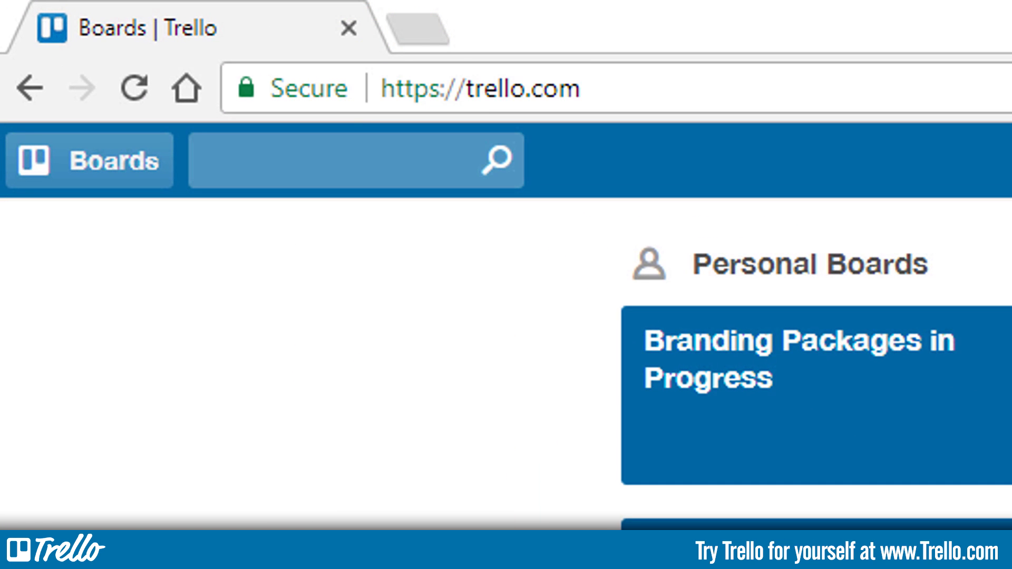